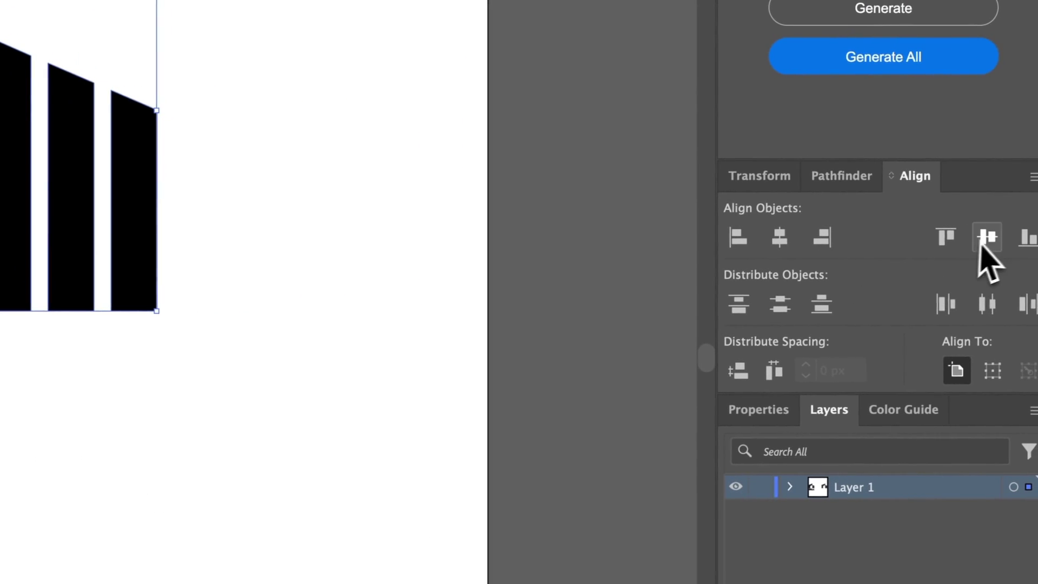
# Step: Center the selected bar artwork vertically on the artboard and unite its shapes with Pathfinder
pyautogui.click(980, 242)
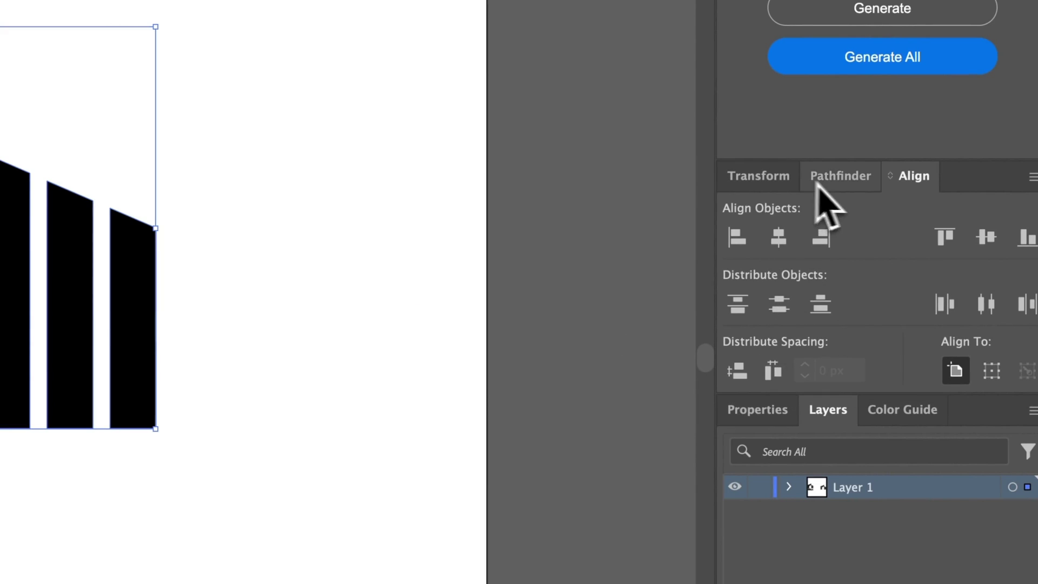
pyautogui.click(853, 187)
pyautogui.click(736, 250)
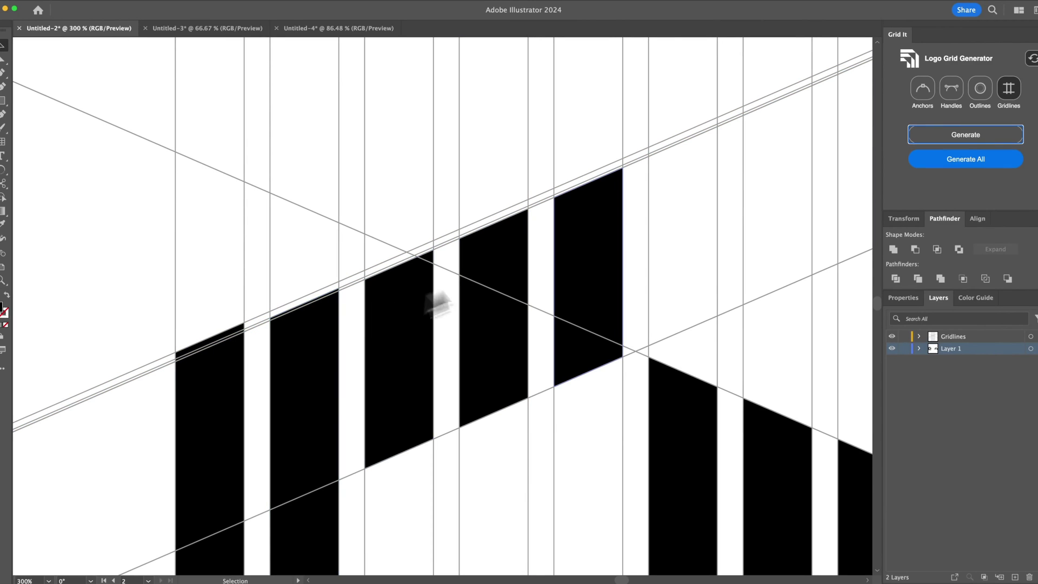
# Step: Examine how the bars' slanted top edges line up with the generated diagonal gridlines
pyautogui.scroll(3, 220, 332)
pyautogui.scroll(-4, 221, 332)
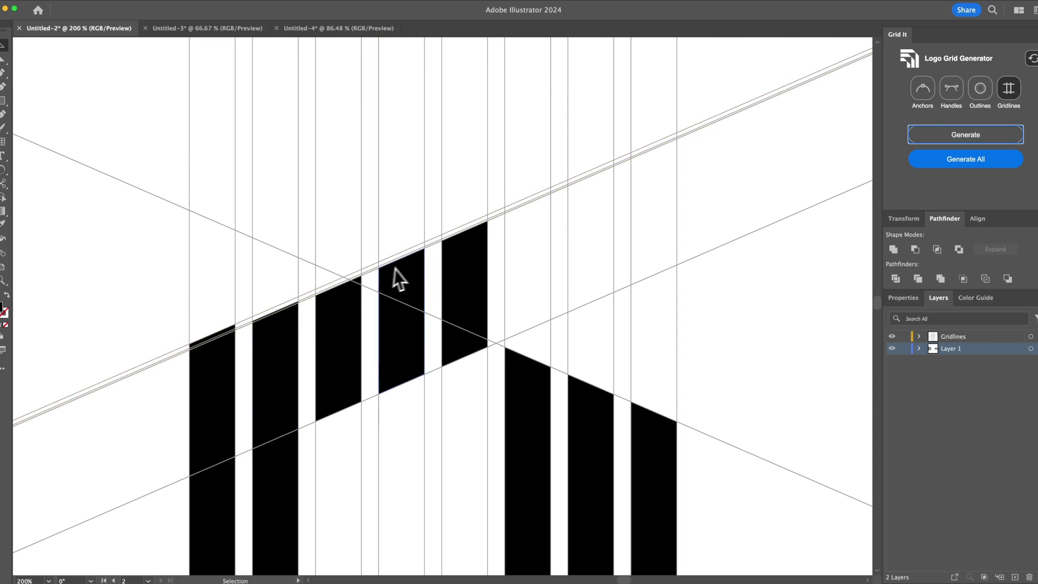
pyautogui.scroll(3, 285, 317)
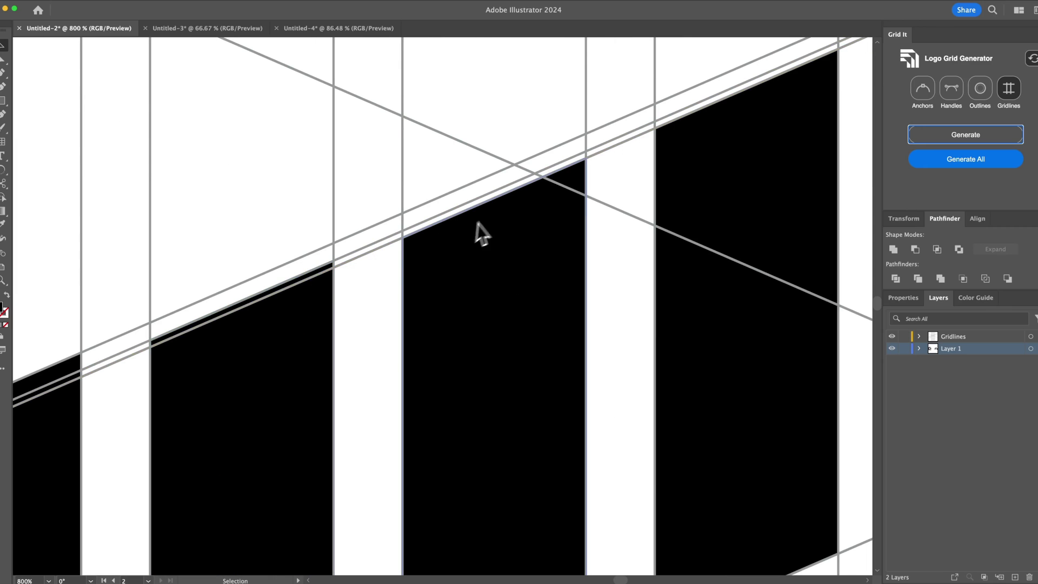
pyautogui.scroll(-6, 411, 289)
pyautogui.moveTo(483, 365); pyautogui.dragTo(526, 378)
pyautogui.scroll(1, 386, 200)
# Step: Select all the bar artwork and unite its shapes with Pathfinder
pyautogui.hotkey('ctrl', ';')
pyautogui.hotkey('ctrl', 'a')
pyautogui.press('v')
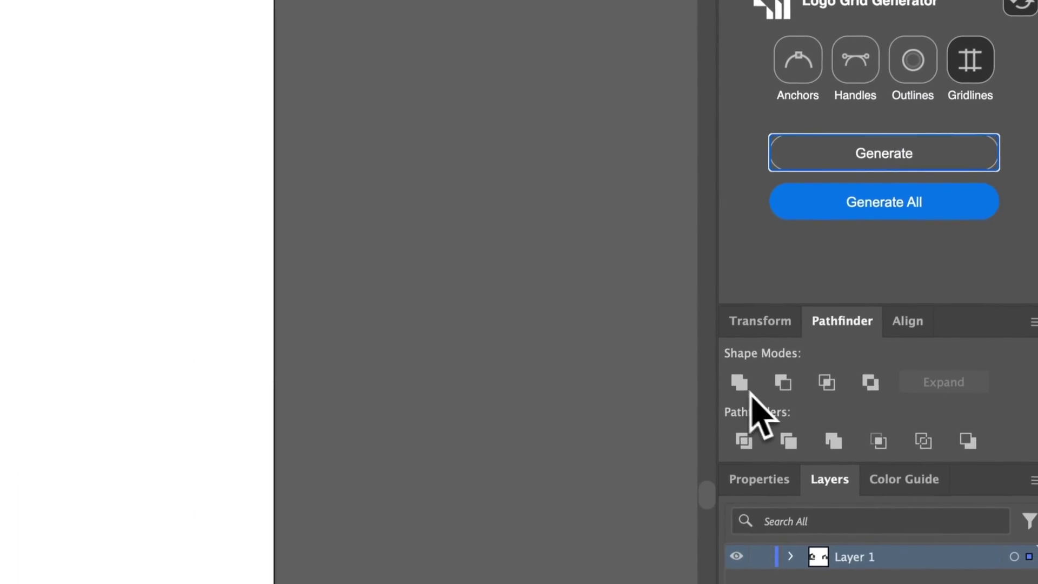
pyautogui.click(900, 241)
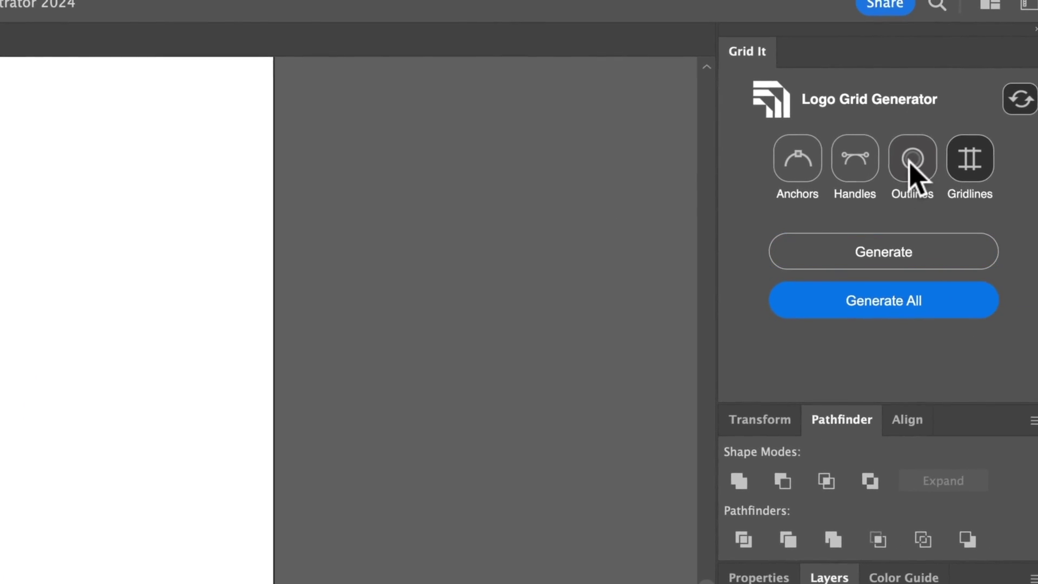
pyautogui.click(1036, 81)
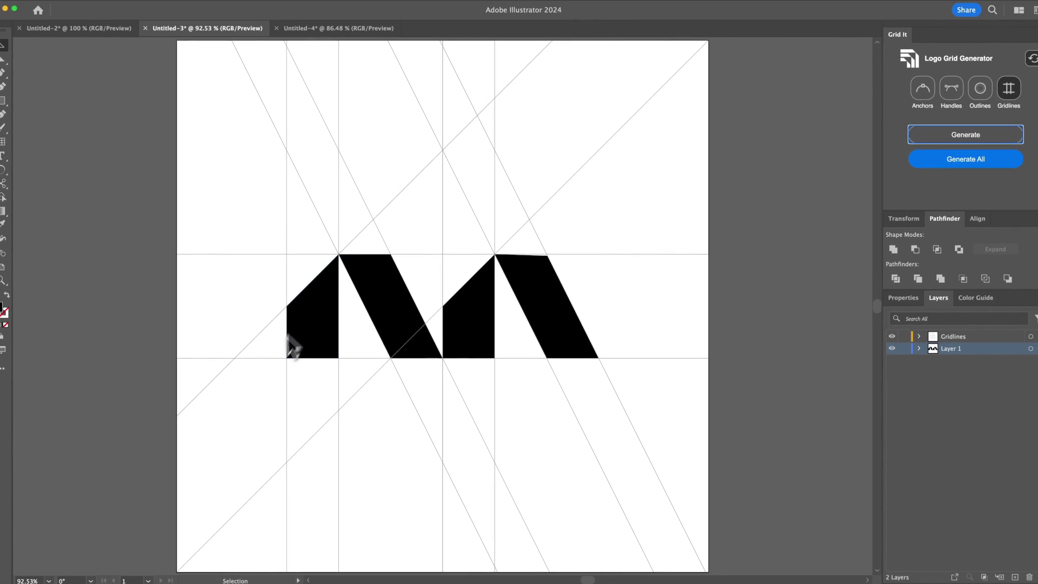
# Step: Move the upper-right corner anchor of the last slanted shape onto the intersection of the horizontal and diagonal gridlines
pyautogui.scroll(8, 560, 259)
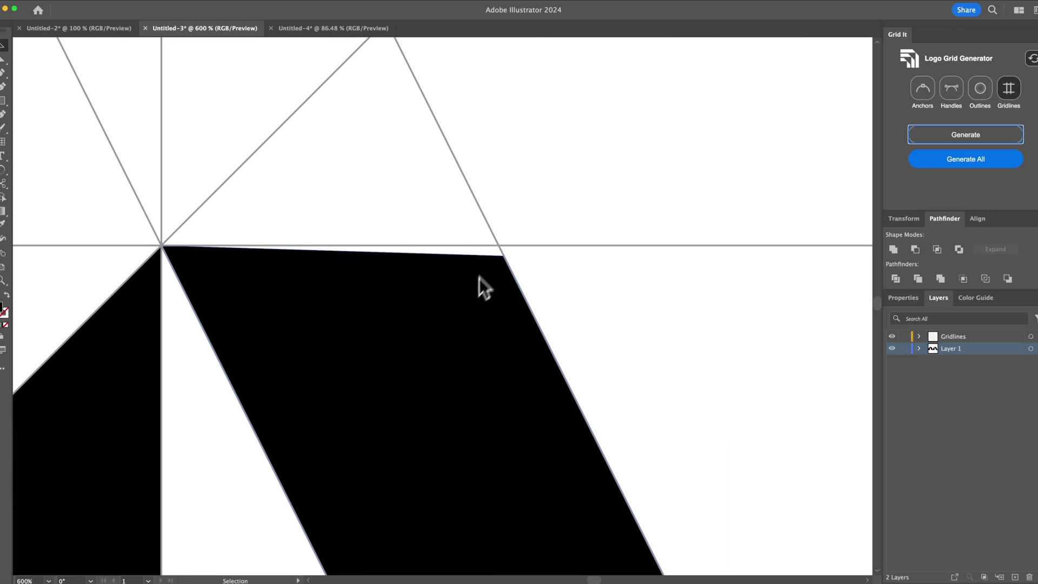
pyautogui.scroll(-3, 432, 329)
pyautogui.scroll(1, 444, 294)
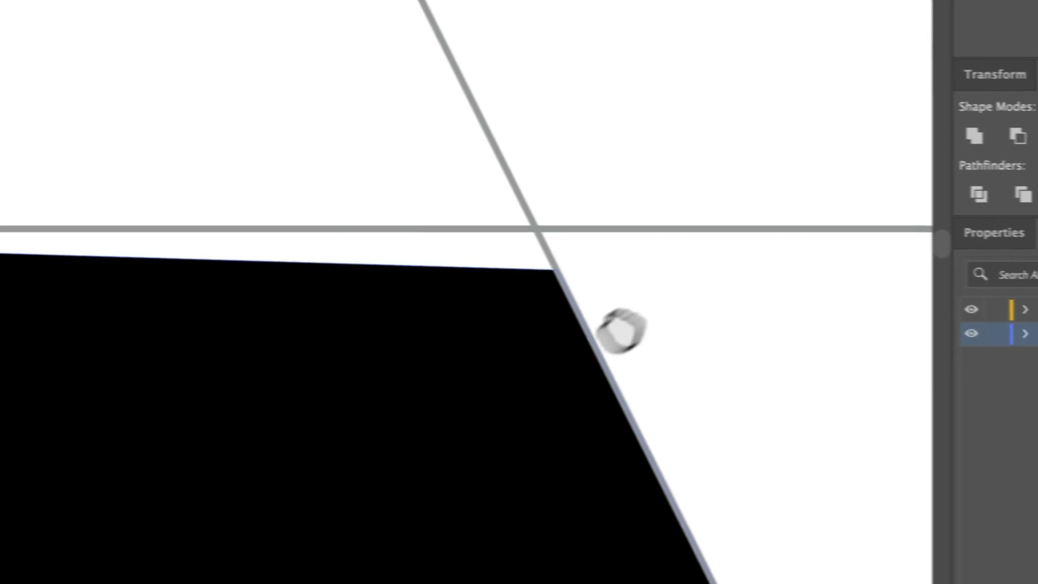
pyautogui.click(512, 298)
pyautogui.press('super+plus')
pyautogui.press('super+plus')
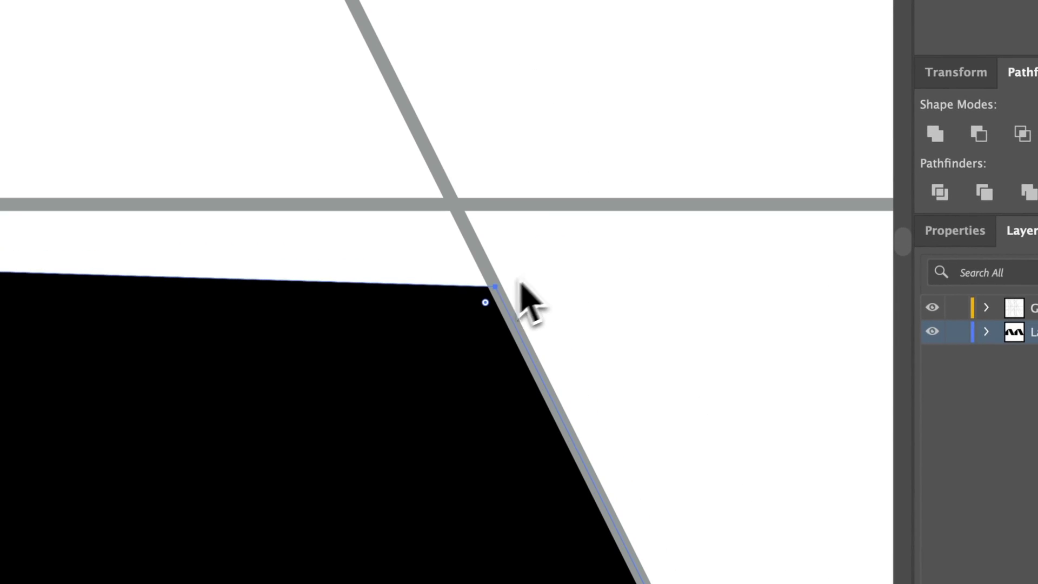
pyautogui.moveTo(493, 289); pyautogui.dragTo(453, 205)
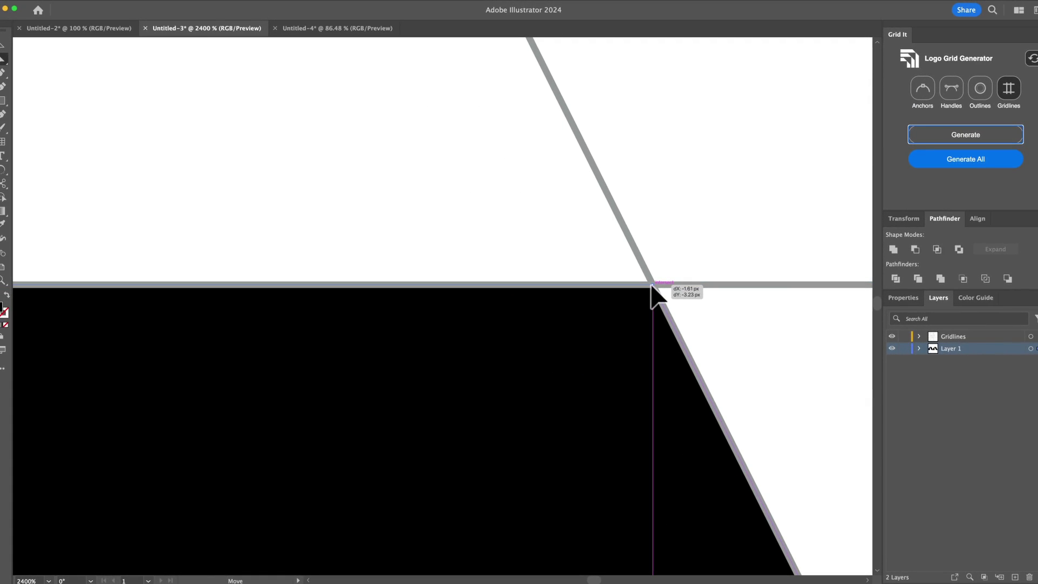
pyautogui.moveTo(652, 286); pyautogui.dragTo(654, 286)
pyautogui.scroll(-10, 653, 357)
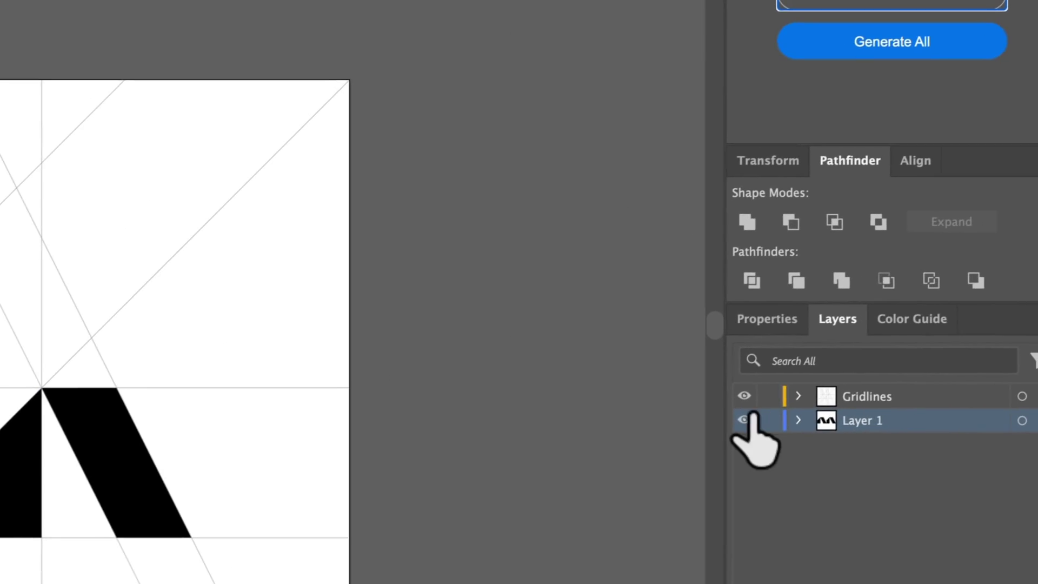
pyautogui.click(1002, 303)
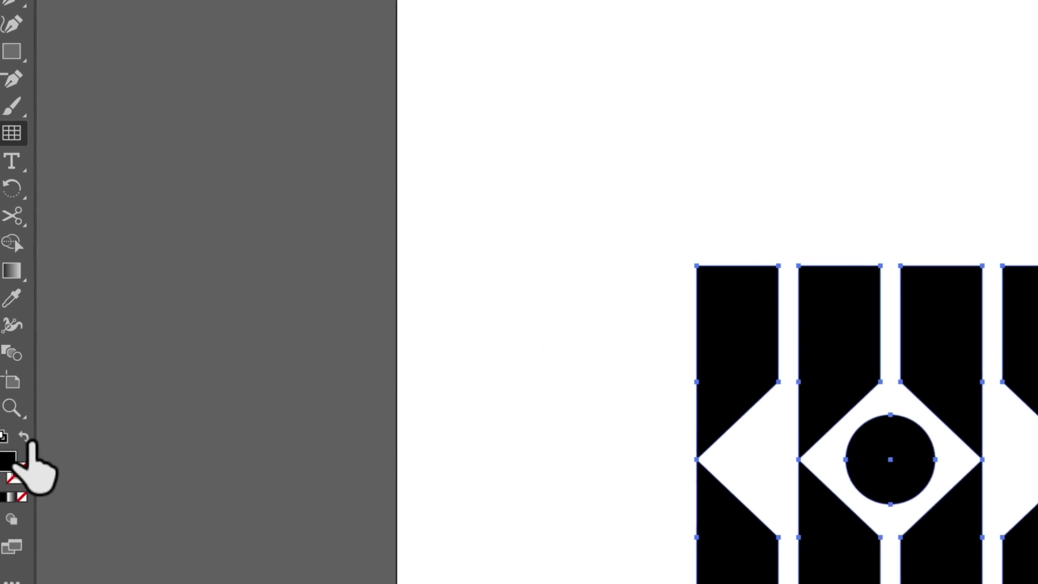
# Step: Swap the bar artwork's fill and stroke and try drawing a square rectangular grid about 205 px wide above it
pyautogui.click(7, 295)
pyautogui.moveTo(594, 65); pyautogui.dragTo(772, 232)
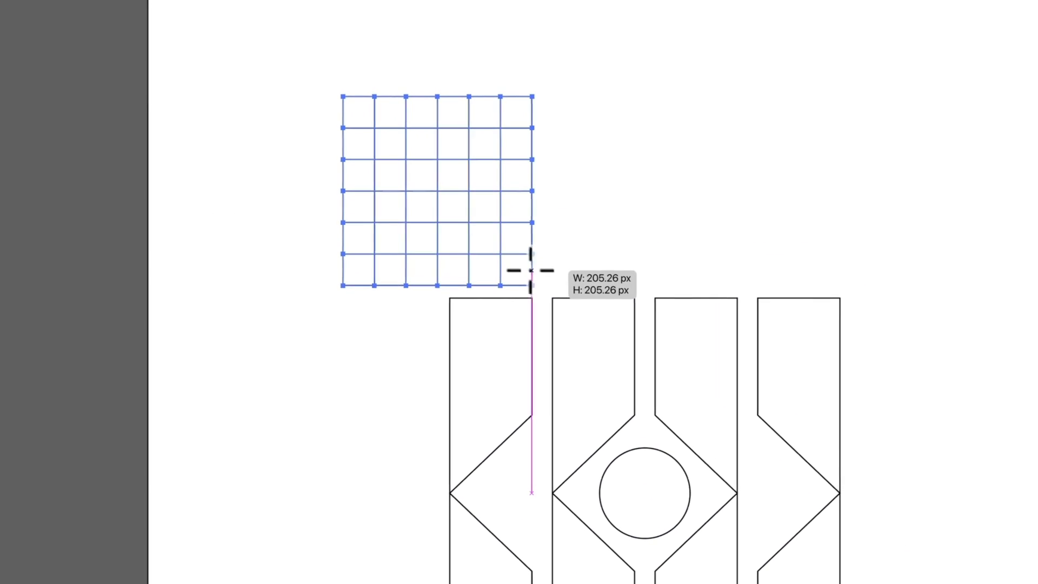
pyautogui.hotkey('ctrl', 'z')
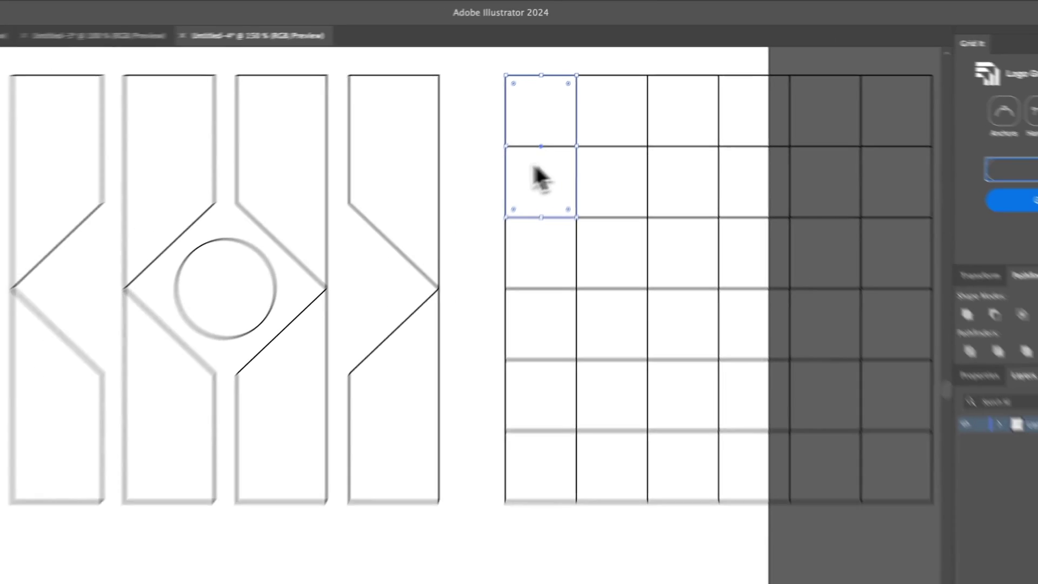
# Step: Undo the rectangle drawn over the first two cells of the square grid beside the bar artwork
pyautogui.press('super+z')
pyautogui.press('super+z')
pyautogui.press('super+z')
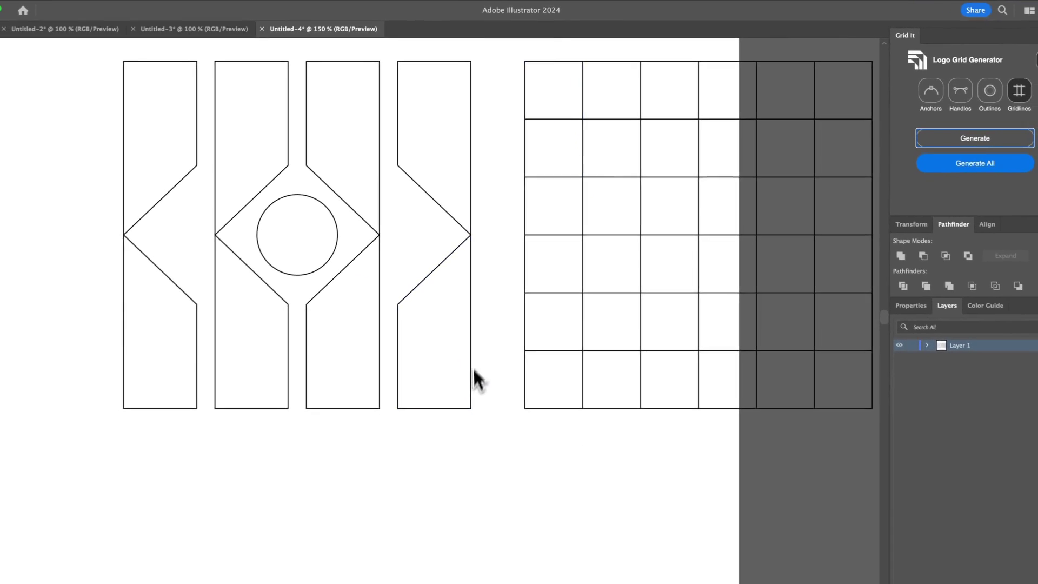
pyautogui.press('super+y')
pyautogui.press('super+minus')
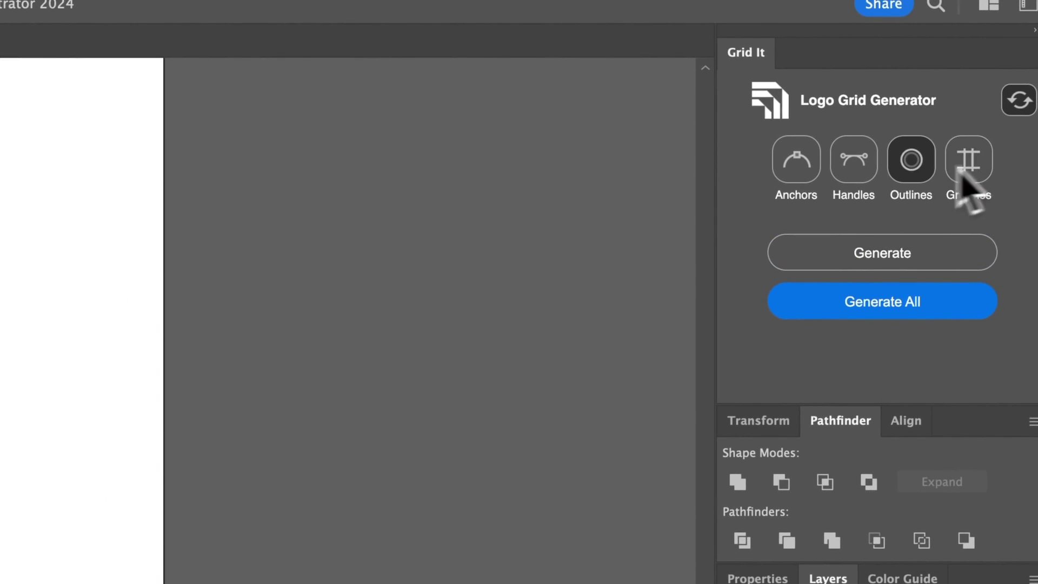
# Step: Include Anchors in the logo grid generation and hide the Anchors and Outlines layers
pyautogui.click(800, 177)
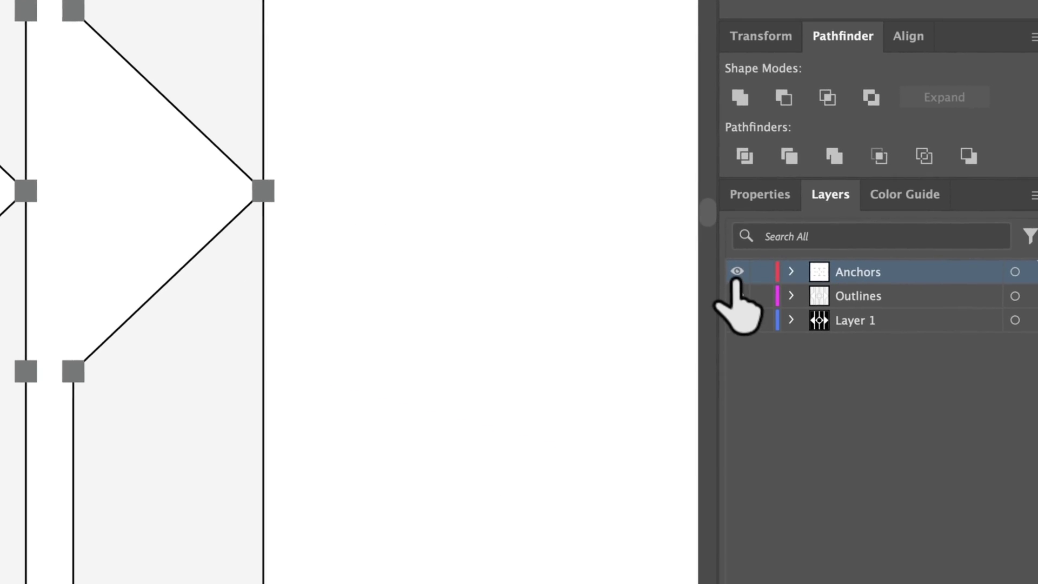
pyautogui.click(736, 270)
pyautogui.click(735, 320)
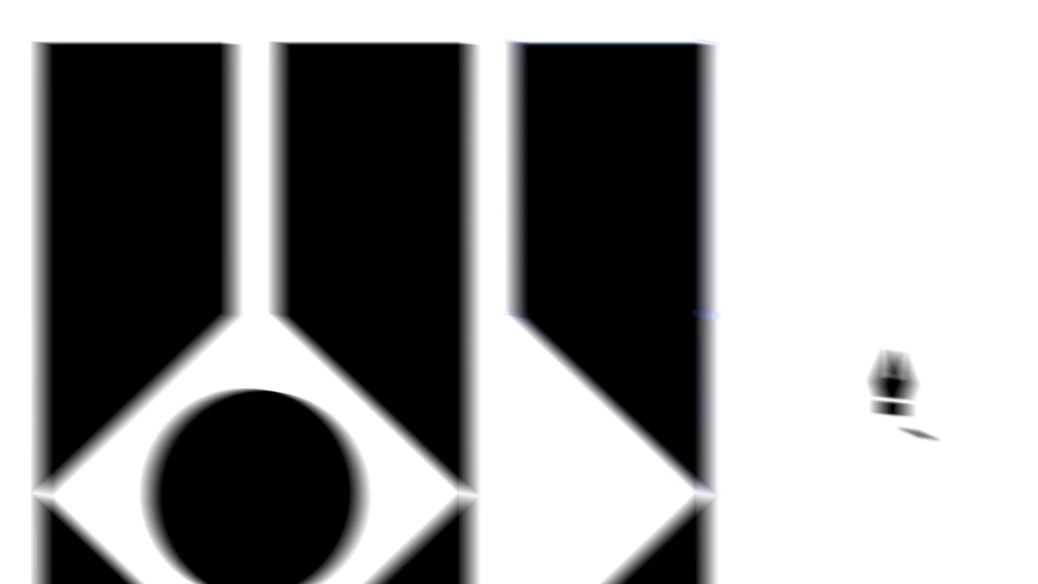
# Step: Delete the redundant midpoint anchors on the outer right edges of the third and fourth upper bars
pyautogui.click(706, 314)
pyautogui.click(468, 313)
pyautogui.press('a')
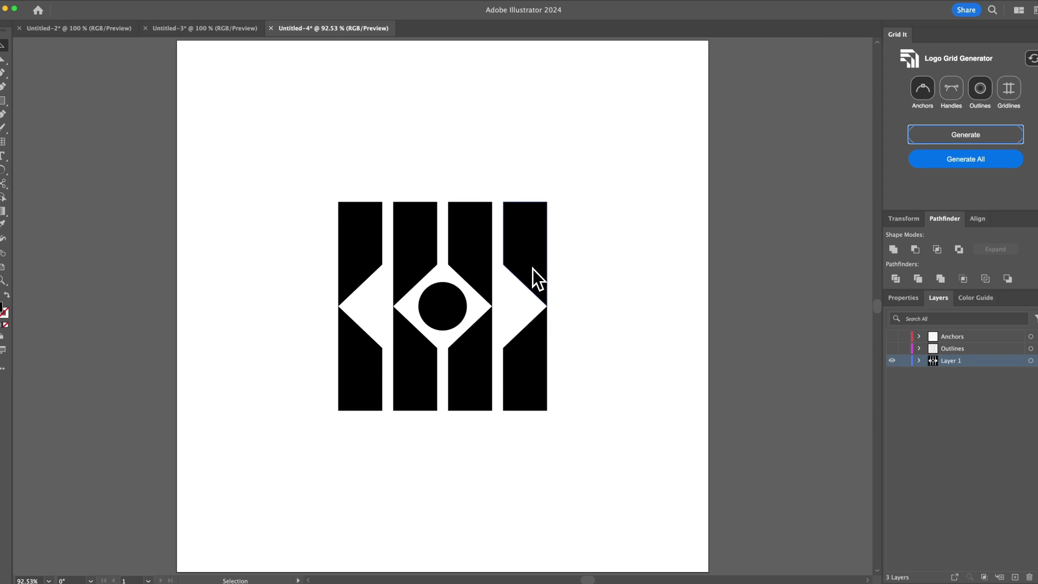
pyautogui.scroll(2, 533, 269)
pyautogui.scroll(2, 465, 421)
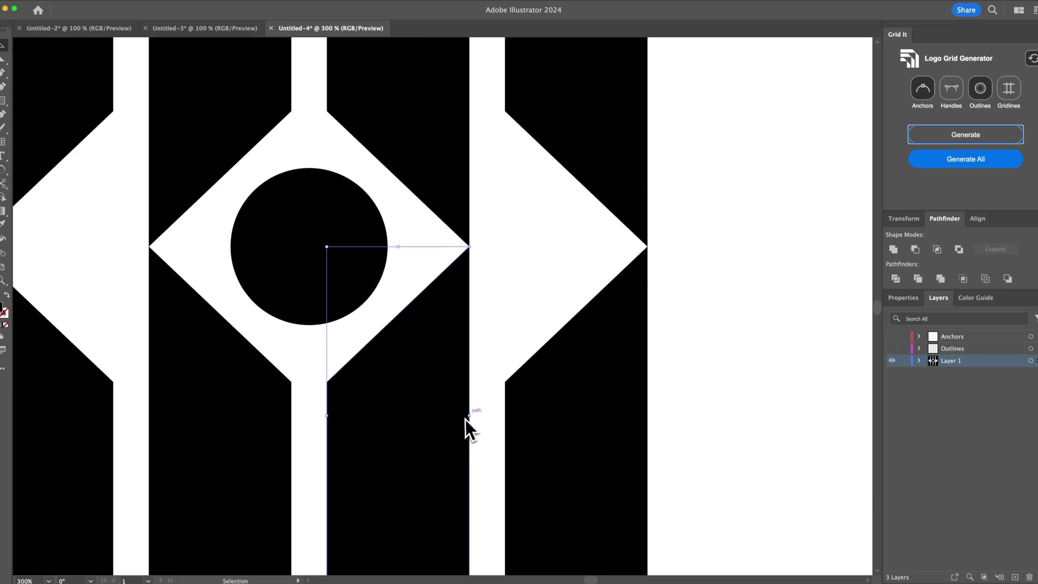